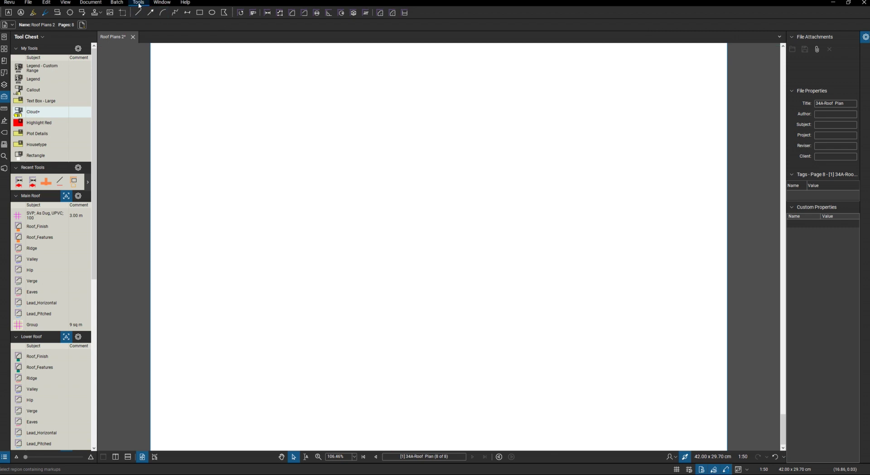
Step: Try Rectangle Sketch to Scale with a small test rectangle, then discard it
{"action": "left_click", "coordinate": [139, 4]}
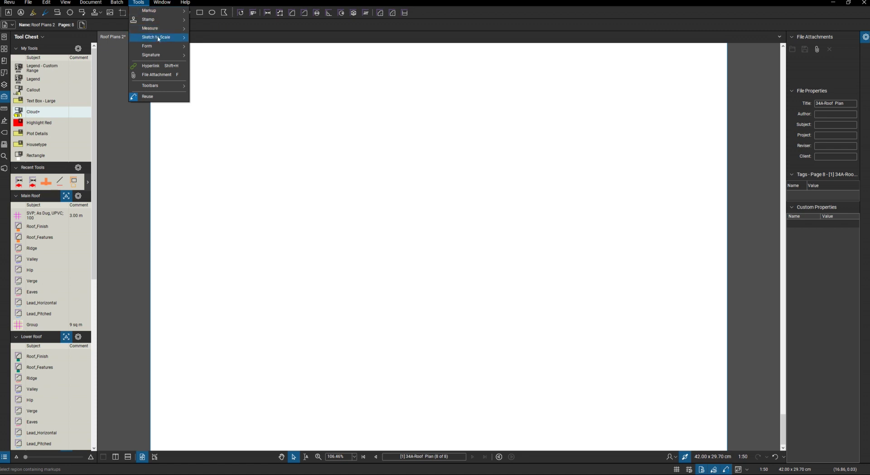
{"action": "mouse_move", "coordinate": [159, 38]}
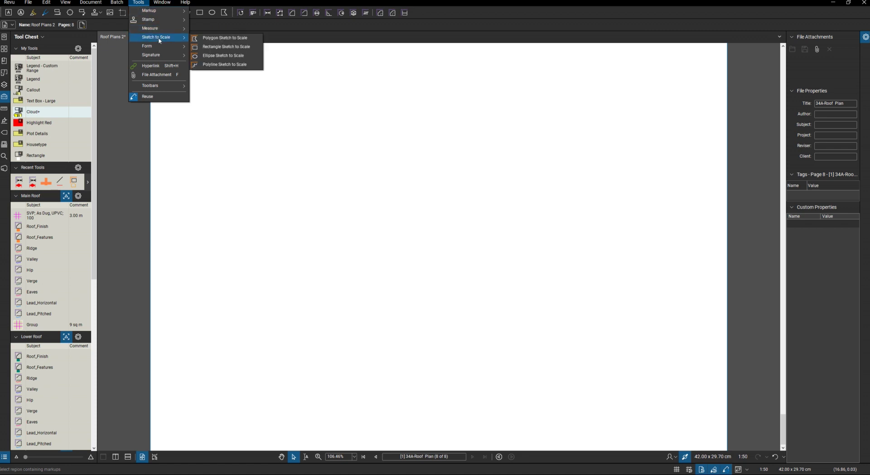
{"action": "left_click", "coordinate": [209, 47]}
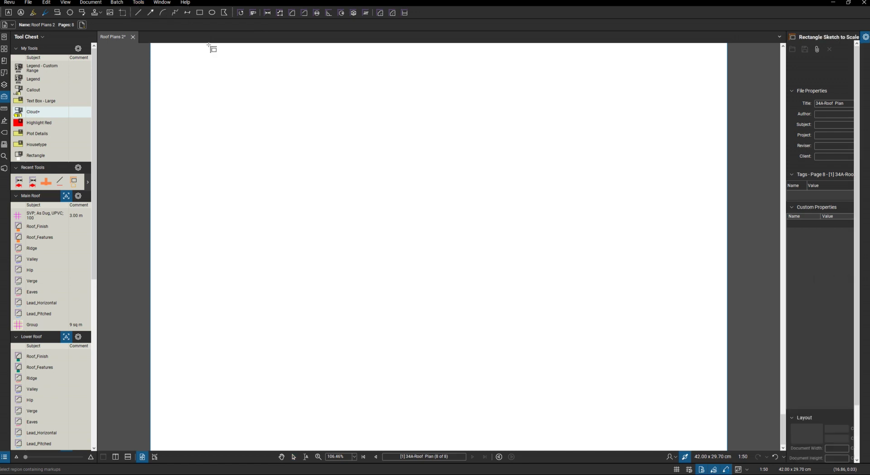
{"action": "left_click", "coordinate": [157, 49]}
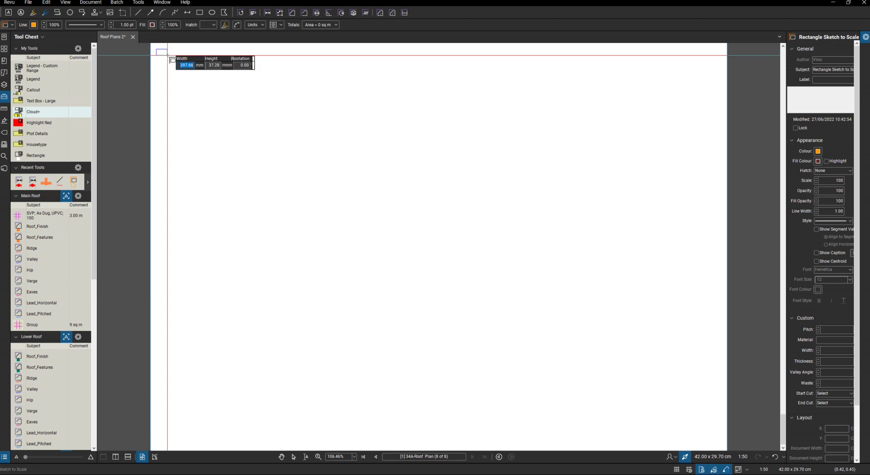
{"action": "left_click", "coordinate": [170, 57]}
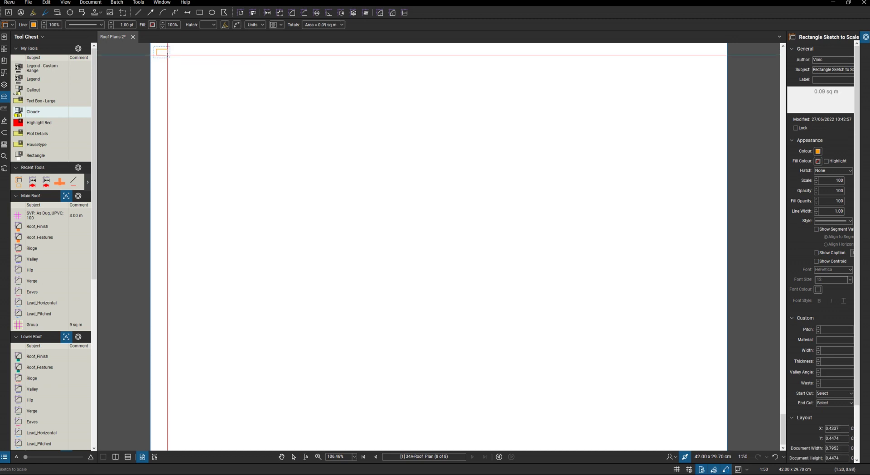
{"action": "key", "text": "l"}
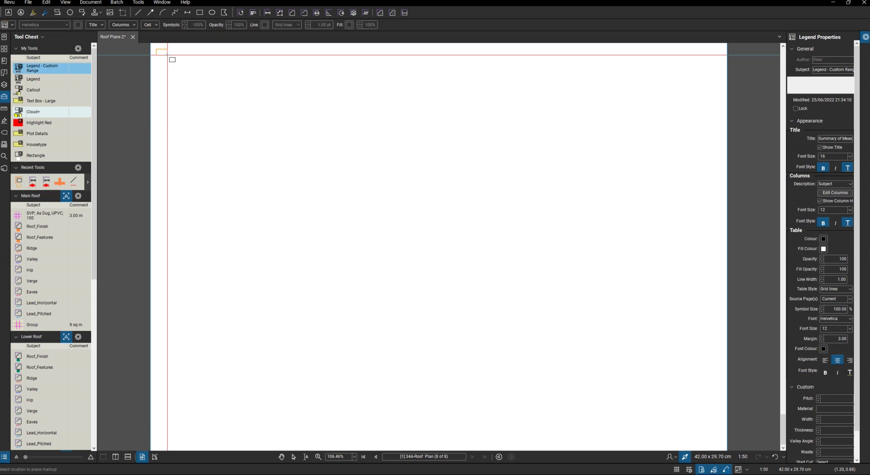
{"action": "key", "text": "r"}
{"action": "key", "text": "r"}
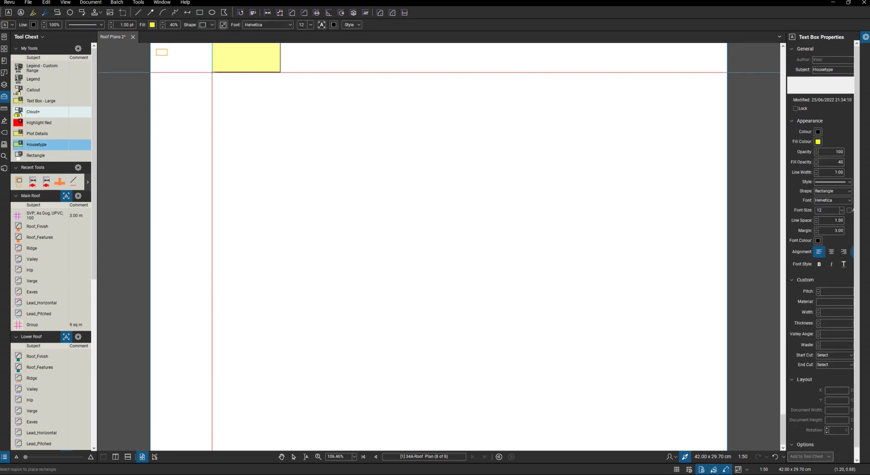
{"action": "key", "text": "Escape"}
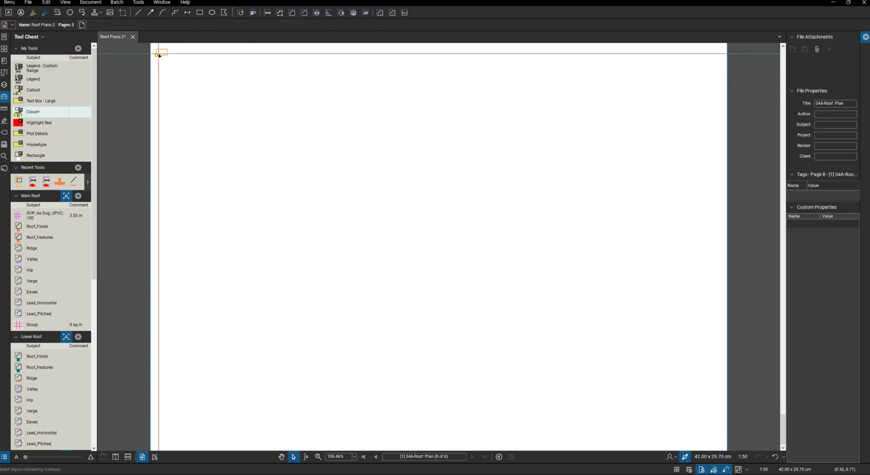
{"action": "left_click", "coordinate": [159, 56]}
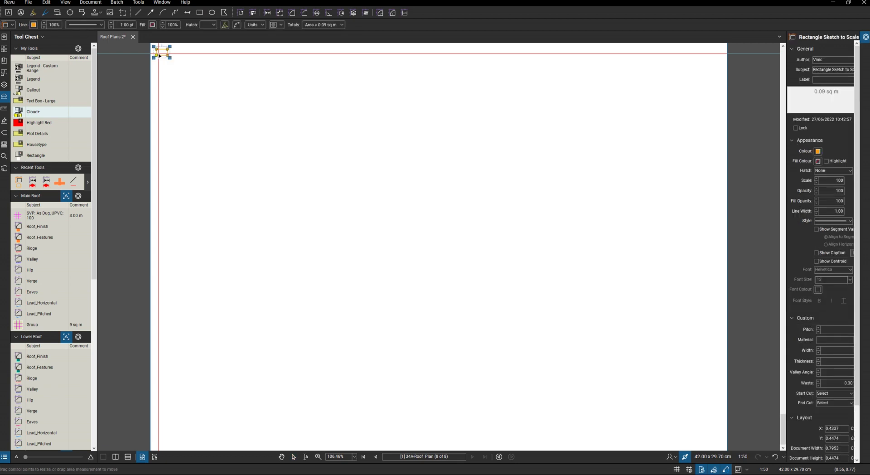
{"action": "key", "text": "Escape"}
Step: Draw a 19800 × 13800 mm sketch-to-scale rectangle from the page margin corner
{"action": "left_click", "coordinate": [138, 2]}
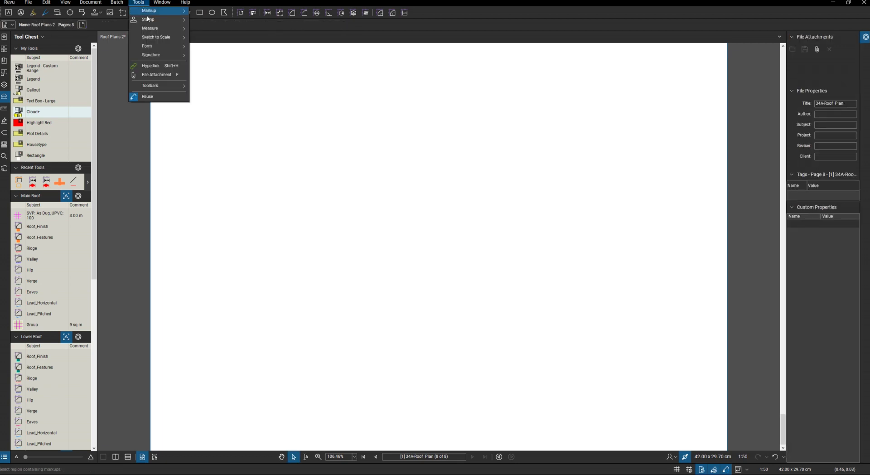
{"action": "mouse_move", "coordinate": [162, 39]}
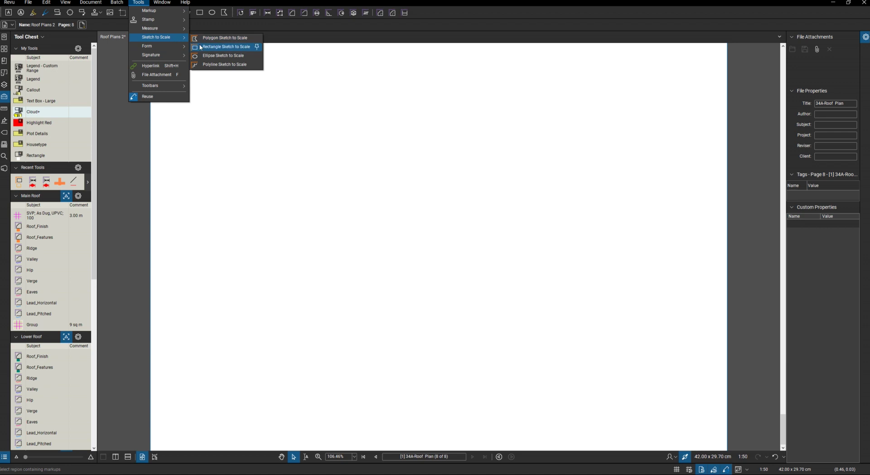
{"action": "left_click", "coordinate": [226, 47]}
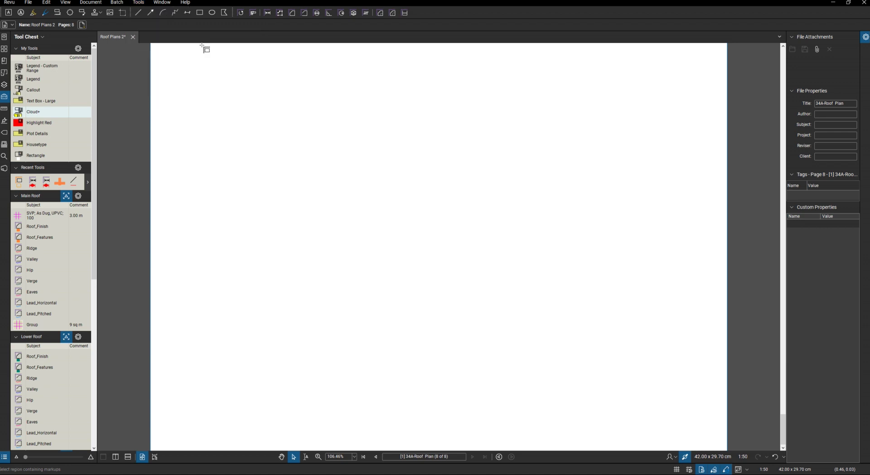
{"action": "left_click", "coordinate": [158, 49]}
{"action": "type", "text": "19800"}
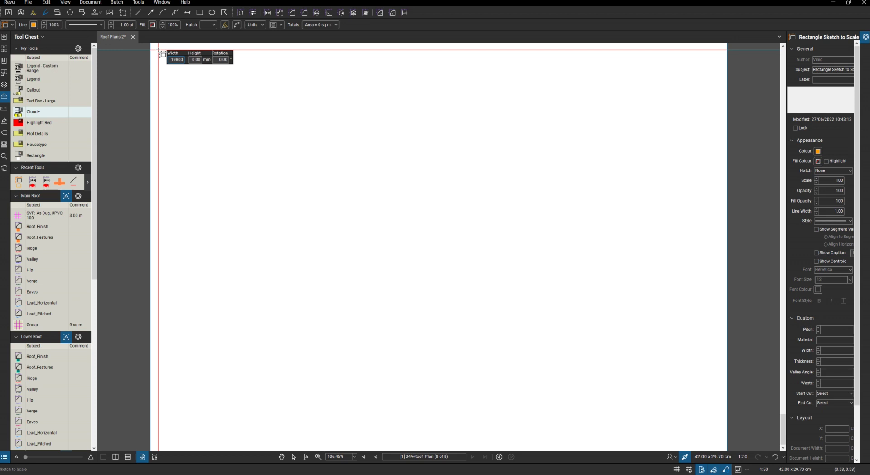
{"action": "key", "text": "Tab"}
{"action": "type", "text": "13800"}
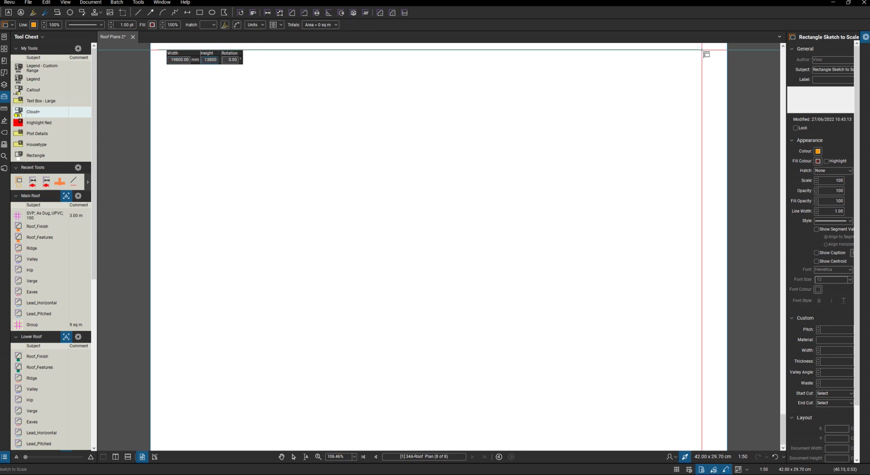
{"action": "key", "text": "Return"}
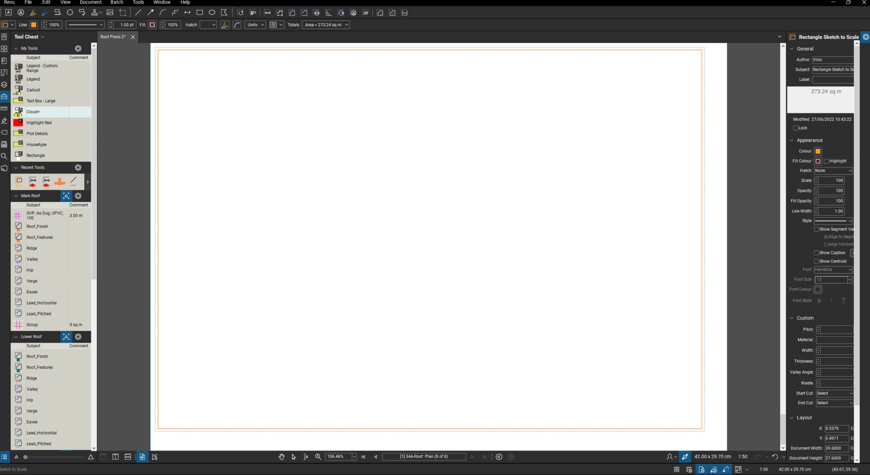
Step: Trace red lines along the frame's top, bottom and left edges, then delete the orange rectangle
{"action": "left_click", "coordinate": [139, 12]}
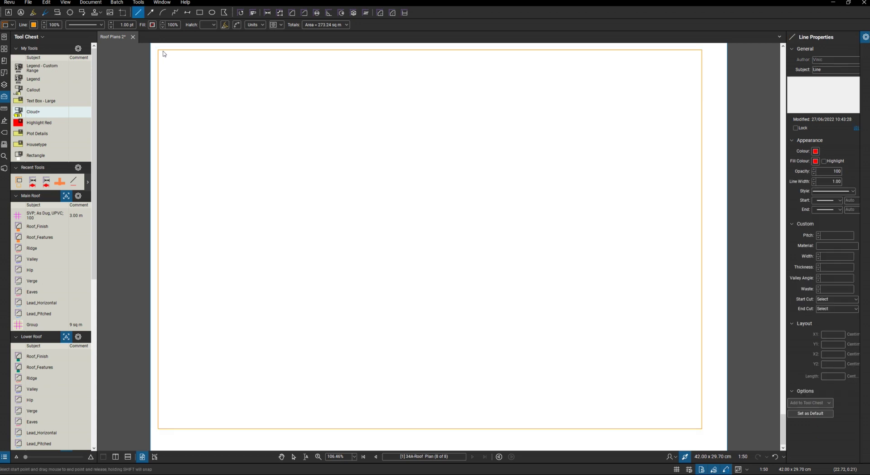
{"action": "left_click_drag", "start_coordinate": [159, 50], "coordinate": [702, 50]}
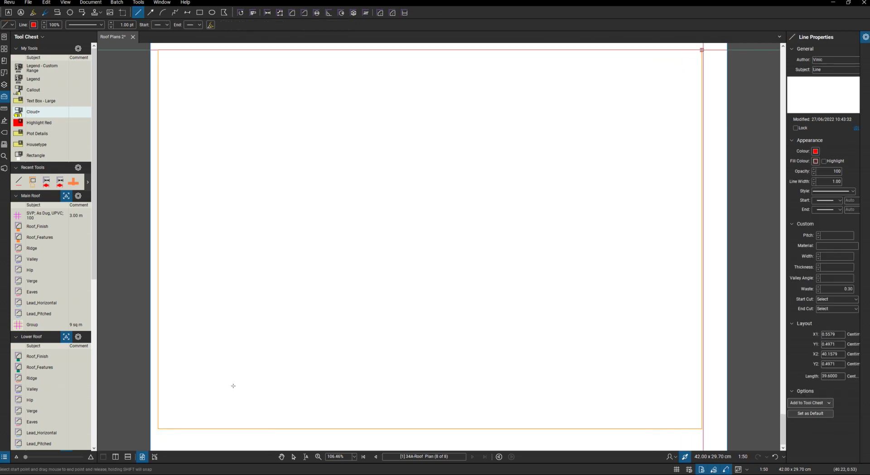
{"action": "left_click_drag", "start_coordinate": [158, 428], "coordinate": [702, 428]}
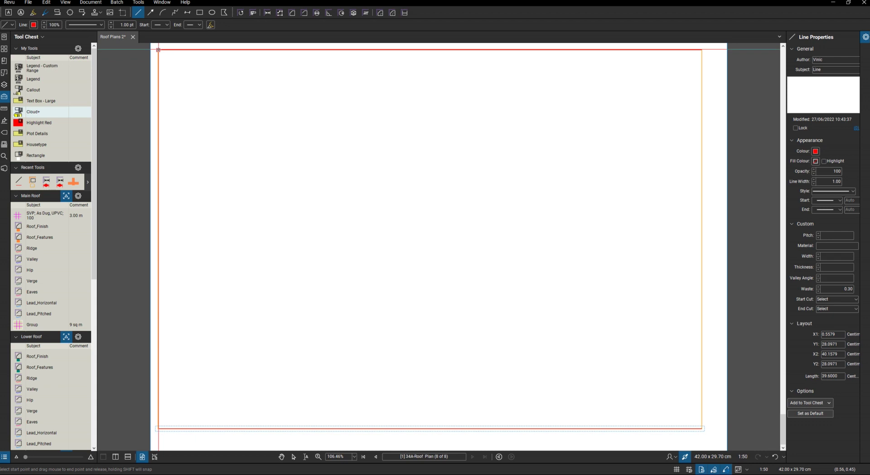
{"action": "mouse_move", "coordinate": [158, 50]}
{"action": "left_mouse_down"}
{"action": "mouse_move", "coordinate": [181, 220]}
{"action": "mouse_move", "coordinate": [160, 189]}
{"action": "mouse_move", "coordinate": [157, 429]}
{"action": "left_mouse_up"}
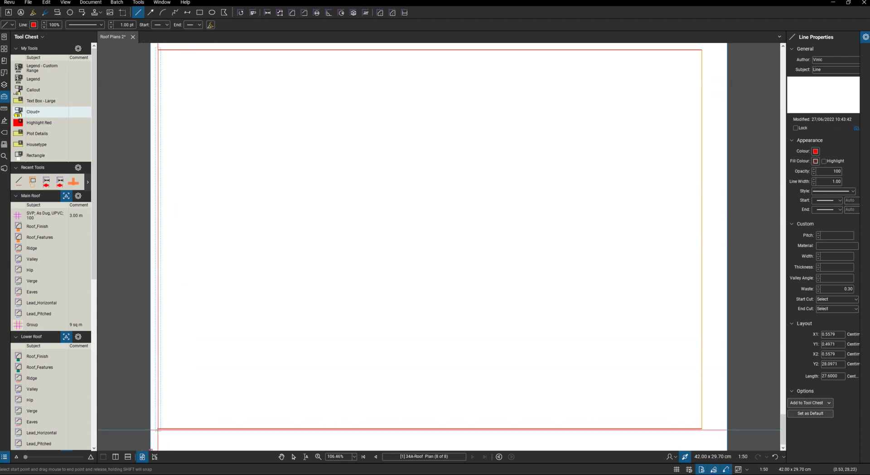
{"action": "key", "text": "Escape"}
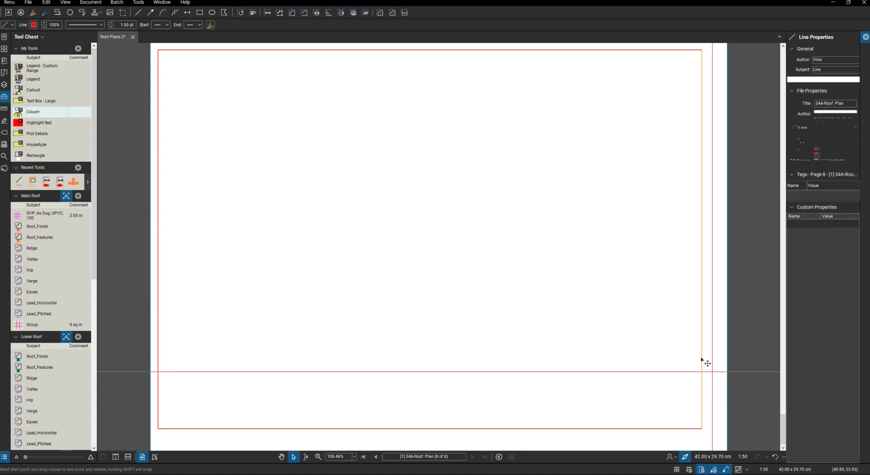
{"action": "left_click", "coordinate": [702, 359]}
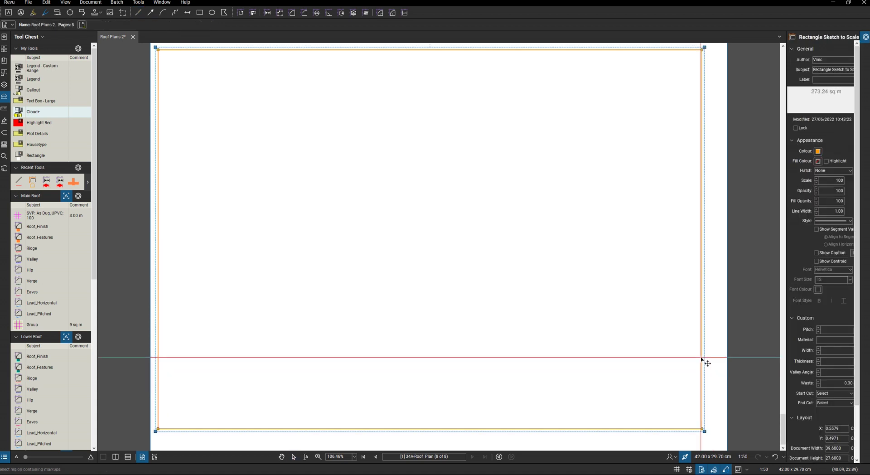
{"action": "key", "text": "Delete"}
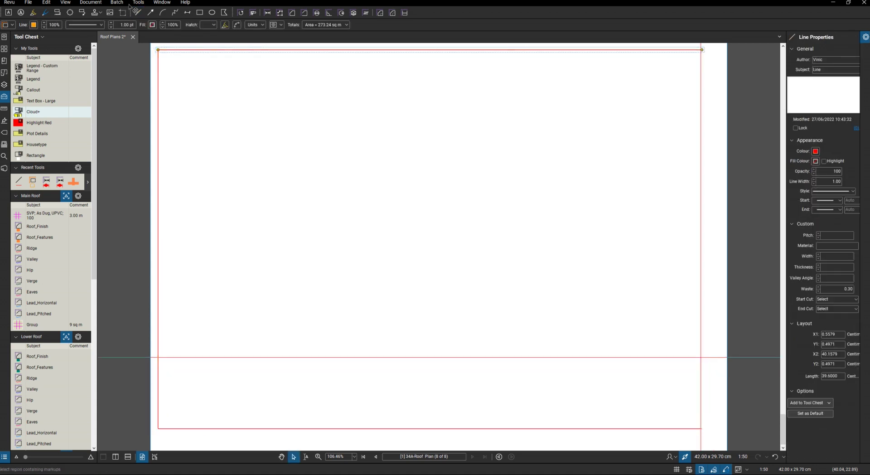
Step: Draw 27.6 cm red vertical lines down the frame's right edge and several near its left edge
{"action": "key", "text": "l"}
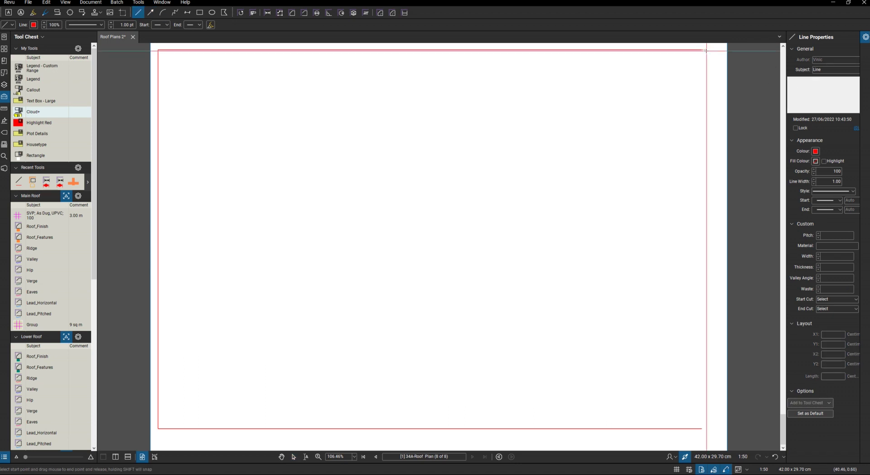
{"action": "left_click_drag", "start_coordinate": [702, 50], "coordinate": [702, 428]}
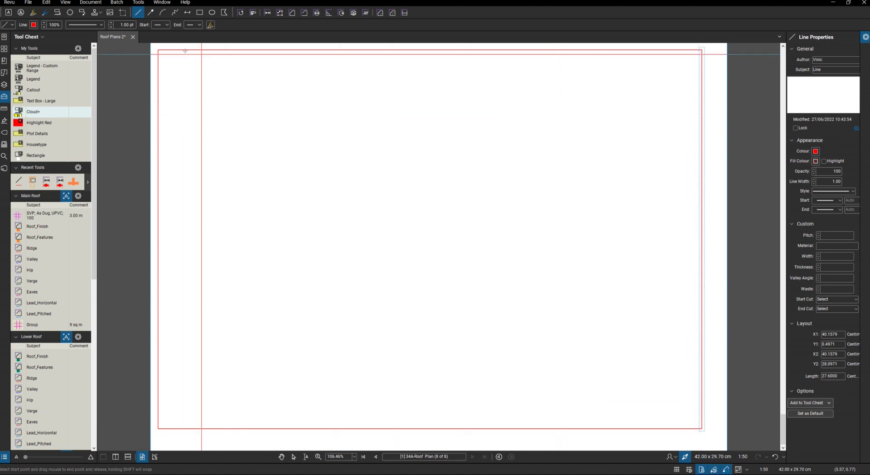
{"action": "left_click_drag", "start_coordinate": [173, 49], "coordinate": [172, 429]}
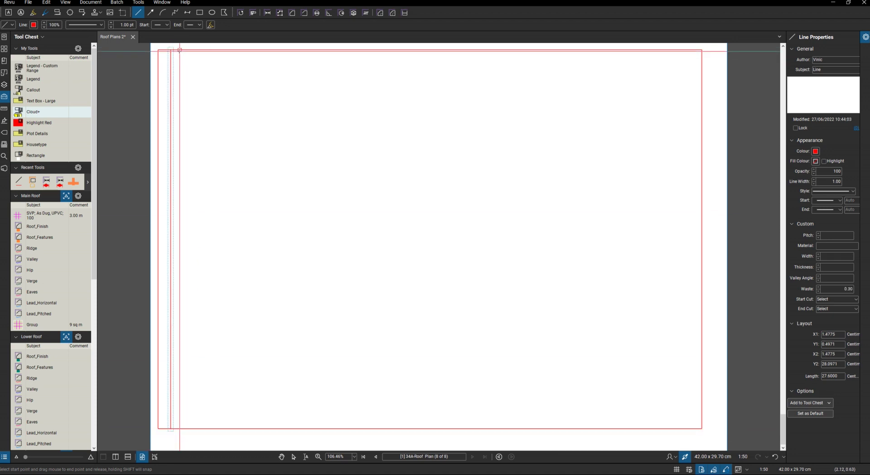
{"action": "left_click_drag", "start_coordinate": [180, 50], "coordinate": [177, 428]}
{"action": "left_click_drag", "start_coordinate": [186, 50], "coordinate": [186, 428]}
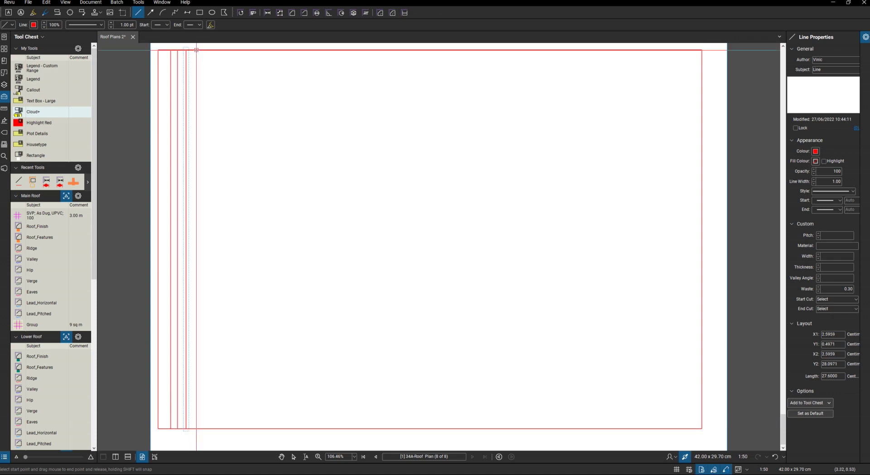
{"action": "left_click_drag", "start_coordinate": [195, 50], "coordinate": [227, 308]}
{"action": "left_click_drag", "start_coordinate": [218, 341], "coordinate": [196, 428]}
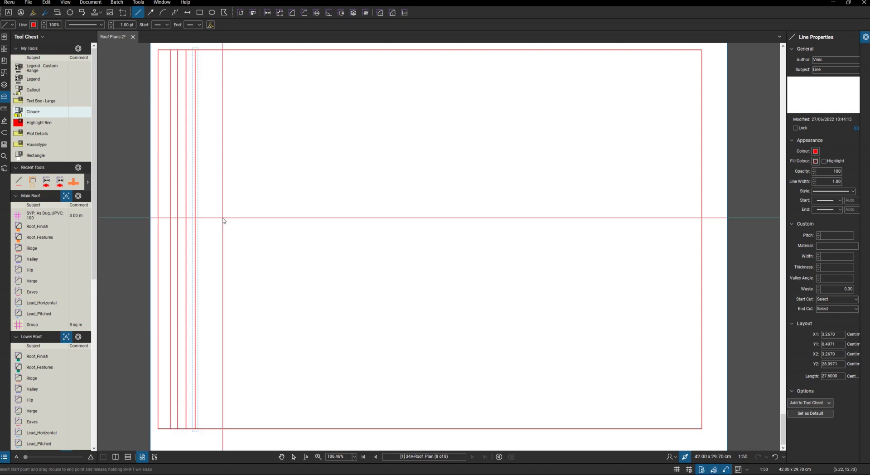
{"action": "right_click", "coordinate": [222, 218]}
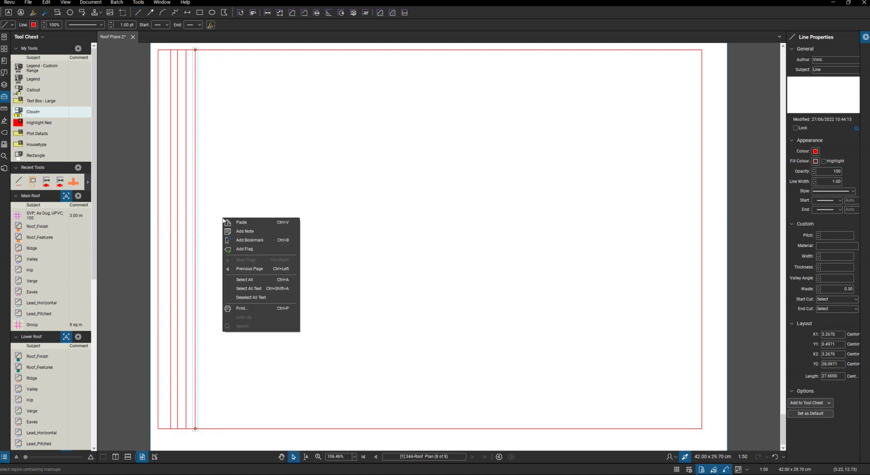
Step: Select the four vertical lines and copy them repeatedly rightward across the frame's left half
{"action": "left_click", "coordinate": [224, 150]}
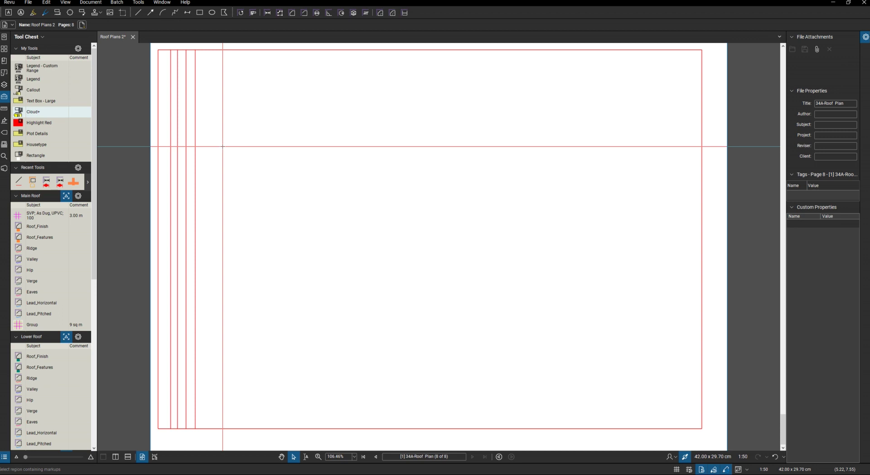
{"action": "mouse_move", "coordinate": [213, 136]}
{"action": "left_mouse_down"}
{"action": "mouse_move", "coordinate": [174, 139]}
{"action": "mouse_move", "coordinate": [171, 150]}
{"action": "mouse_move", "coordinate": [198, 156]}
{"action": "left_mouse_up"}
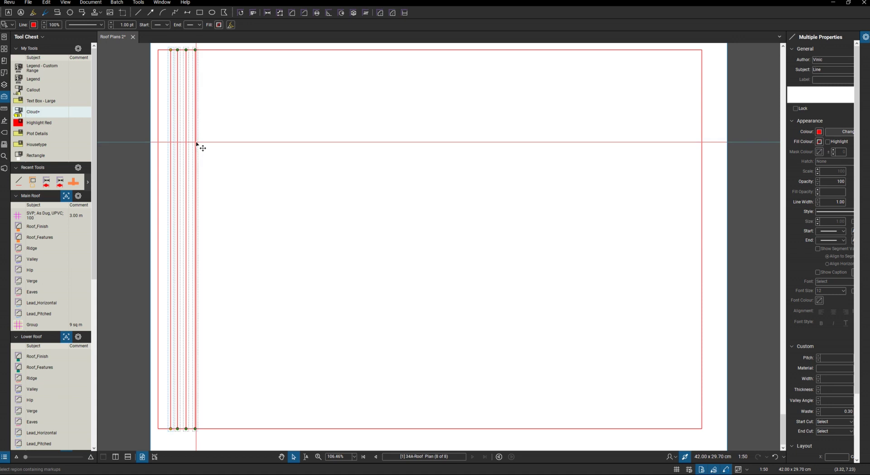
{"action": "left_click_drag", "start_coordinate": [197, 144], "coordinate": [349, 144]}
{"action": "left_click_drag", "start_coordinate": [349, 143], "coordinate": [467, 144]}
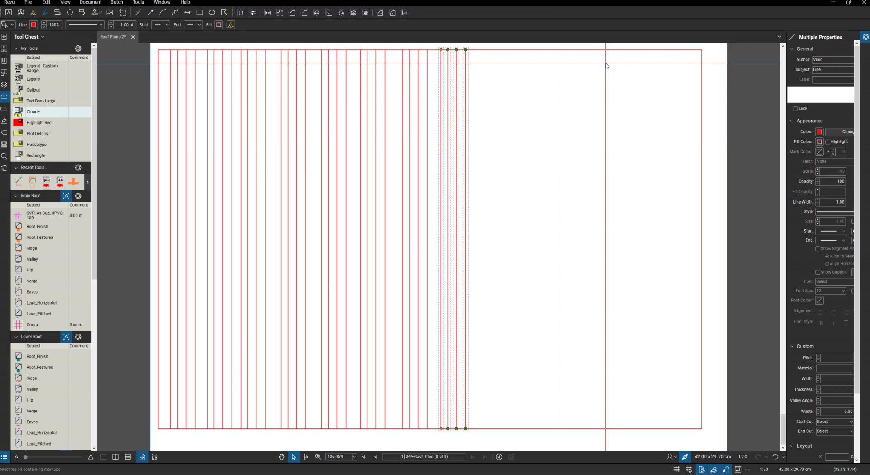
{"action": "left_click", "coordinate": [142, 13]}
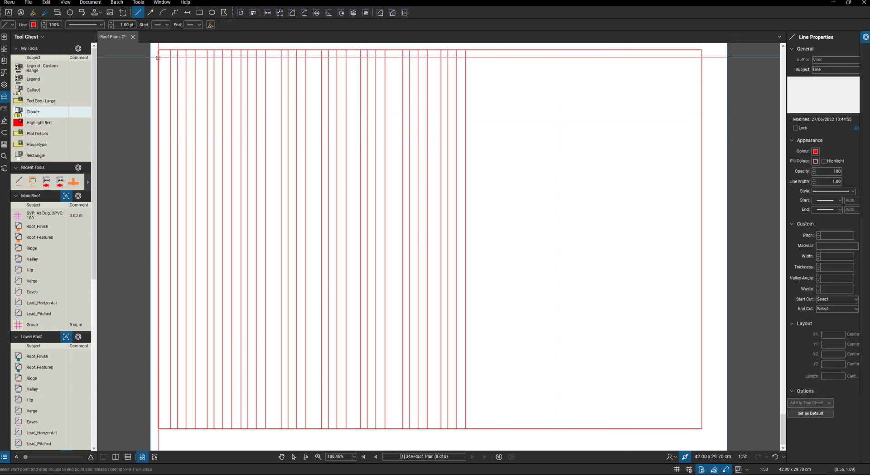
Step: Draw five full-width horizontal red lines near the top of the frame
{"action": "left_click_drag", "start_coordinate": [159, 58], "coordinate": [702, 58]}
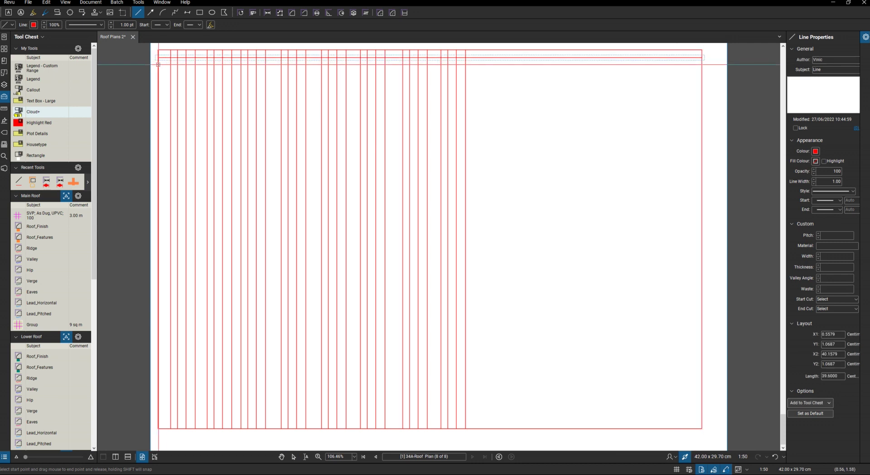
{"action": "left_click_drag", "start_coordinate": [260, 64], "coordinate": [677, 73]}
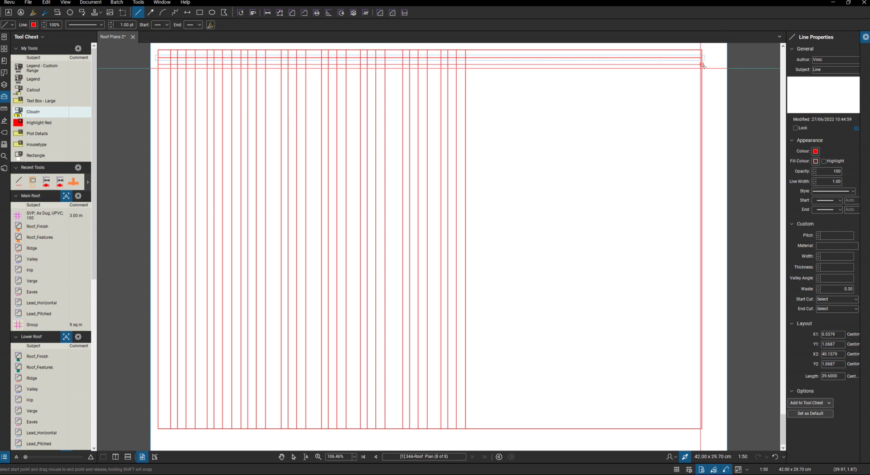
{"action": "left_click", "coordinate": [586, 68]}
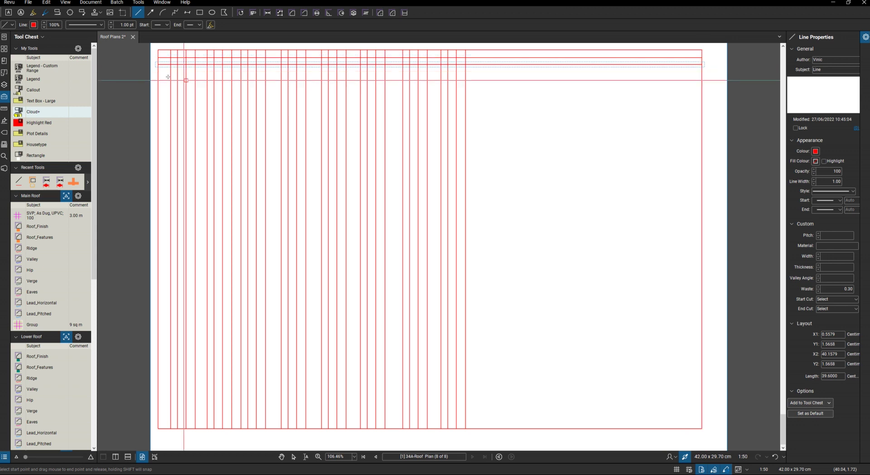
{"action": "left_click", "coordinate": [159, 74]}
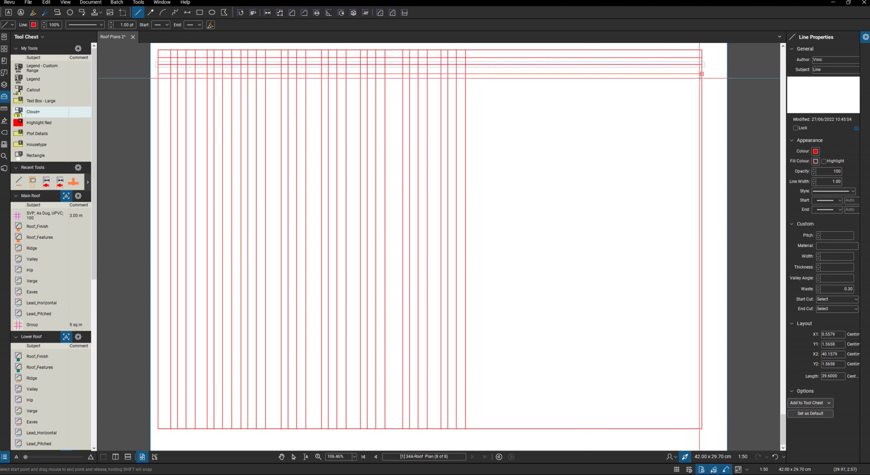
{"action": "left_click", "coordinate": [701, 74]}
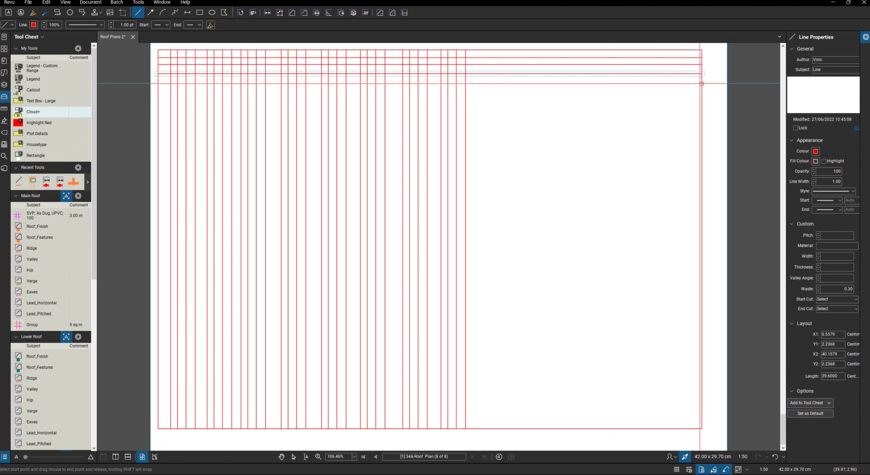
{"action": "left_click_drag", "start_coordinate": [701, 84], "coordinate": [158, 84]}
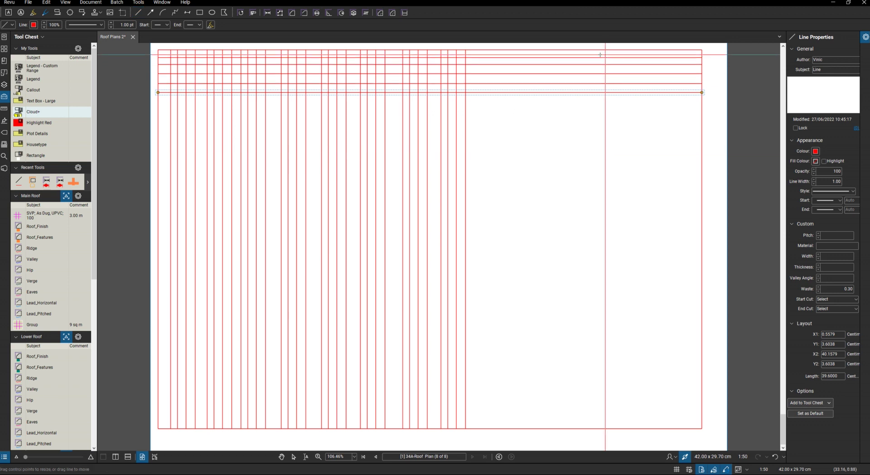
Step: Copy the five horizontal lines down the page to fill the frame's upper half
{"action": "left_click_drag", "start_coordinate": [587, 76], "coordinate": [612, 100]}
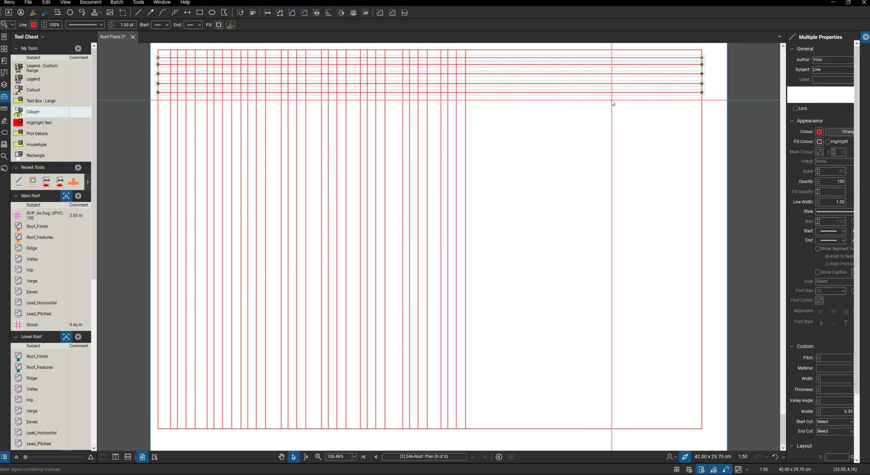
{"action": "left_click_drag", "start_coordinate": [616, 84], "coordinate": [633, 231]}
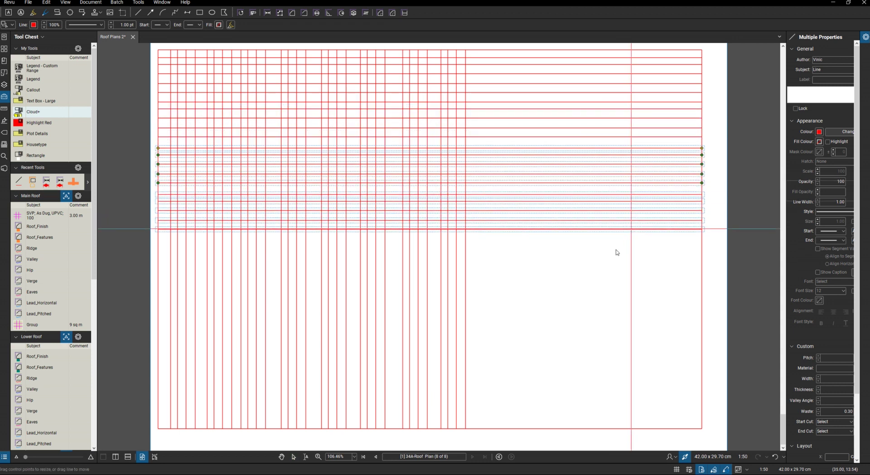
{"action": "left_click", "coordinate": [603, 242]}
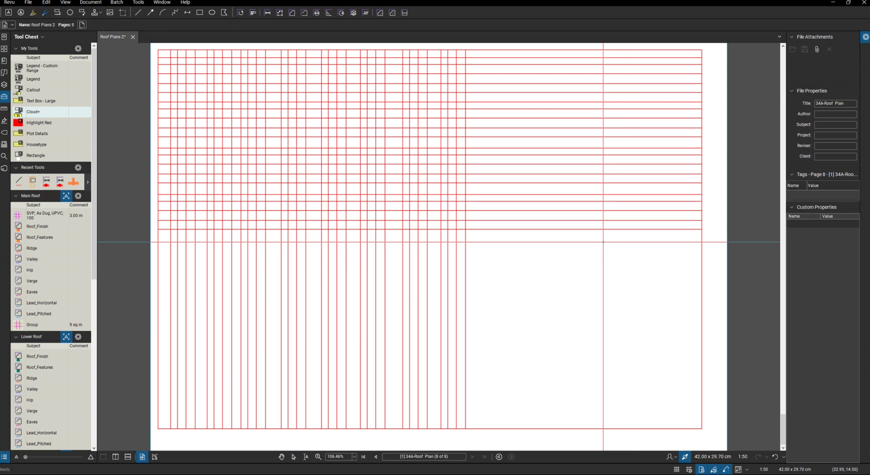
{"action": "mouse_move", "coordinate": [625, 218]}
{"action": "left_mouse_down"}
{"action": "mouse_move", "coordinate": [618, 219]}
{"action": "mouse_move", "coordinate": [624, 239]}
{"action": "mouse_move", "coordinate": [614, 223]}
{"action": "mouse_move", "coordinate": [618, 252]}
{"action": "mouse_move", "coordinate": [618, 245]}
{"action": "left_mouse_up"}
{"action": "left_click", "coordinate": [515, 345]}
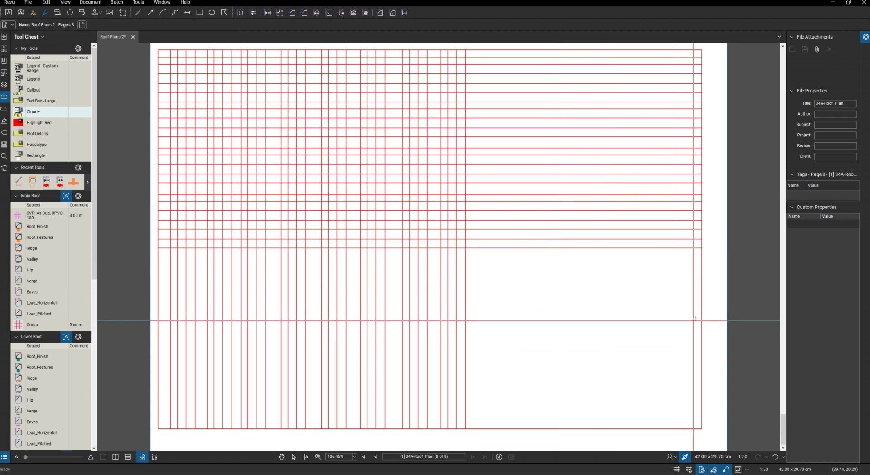
Step: Distribute the vertical grid lines horizontally across the full frame width
{"action": "mouse_move", "coordinate": [710, 316]}
{"action": "left_mouse_down"}
{"action": "mouse_move", "coordinate": [281, 298]}
{"action": "mouse_move", "coordinate": [159, 317]}
{"action": "mouse_move", "coordinate": [154, 339]}
{"action": "mouse_move", "coordinate": [169, 348]}
{"action": "mouse_move", "coordinate": [512, 356]}
{"action": "left_mouse_up"}
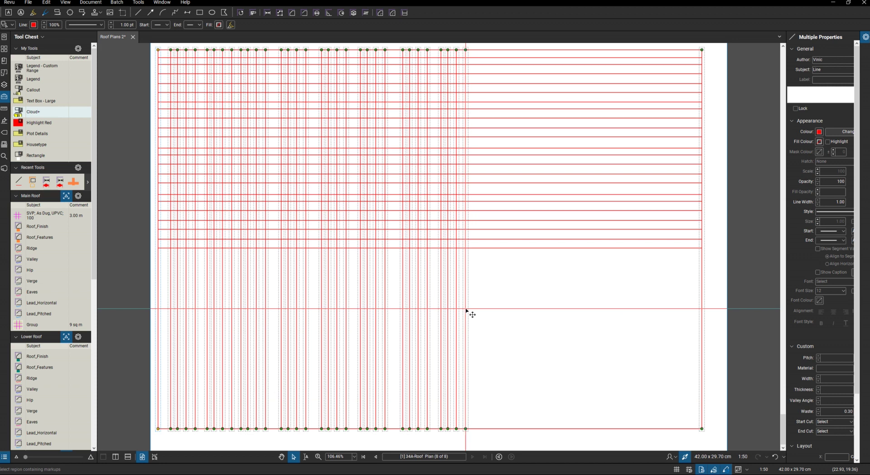
{"action": "right_click", "coordinate": [465, 308]}
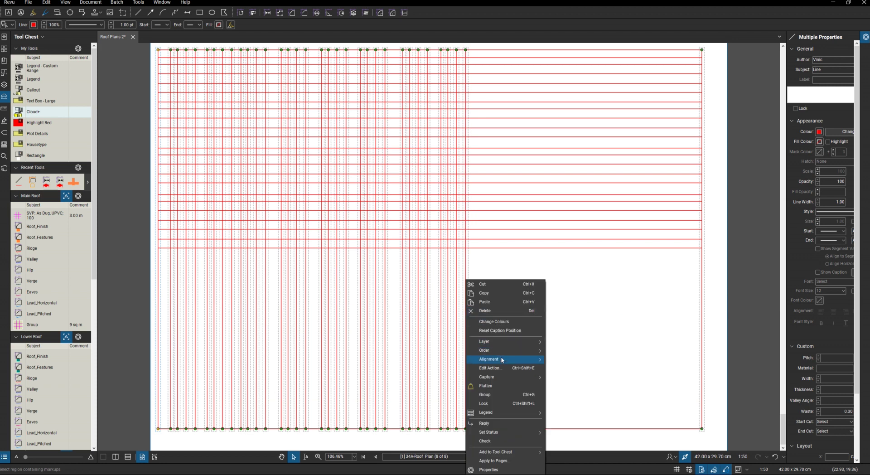
{"action": "mouse_move", "coordinate": [502, 360]}
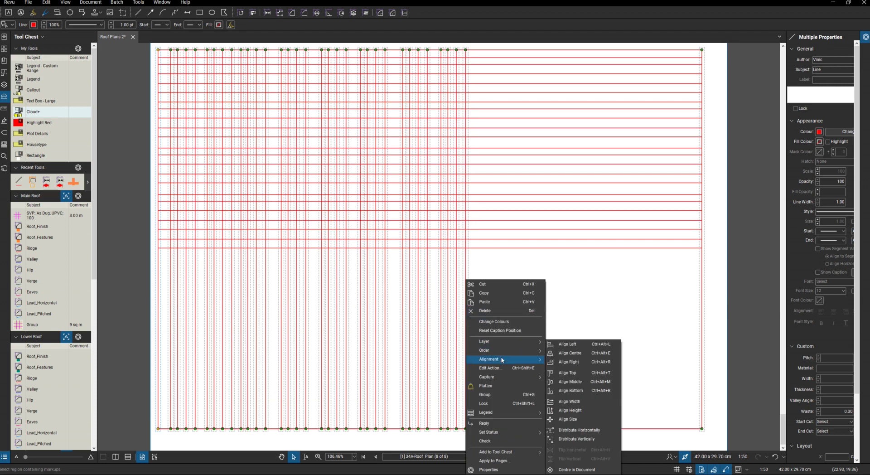
{"action": "left_click", "coordinate": [581, 430]}
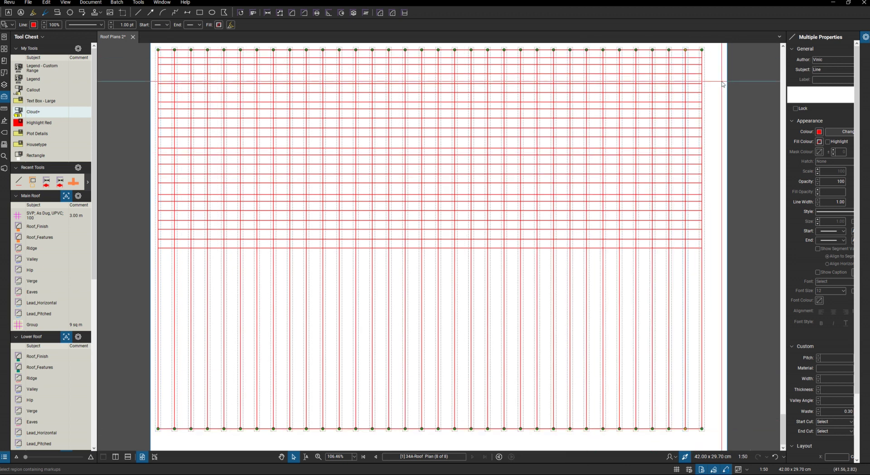
{"action": "left_click", "coordinate": [722, 84]}
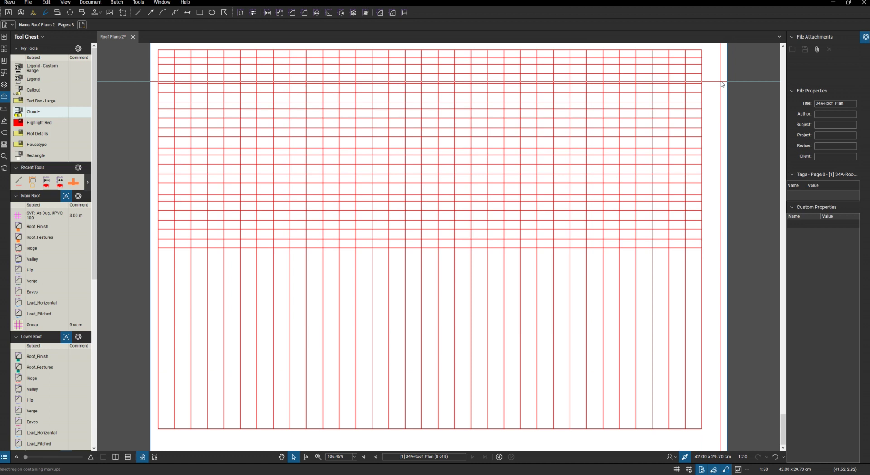
Step: Select the horizontal grid lines and distribute them vertically down the full frame height
{"action": "left_click", "coordinate": [695, 46]}
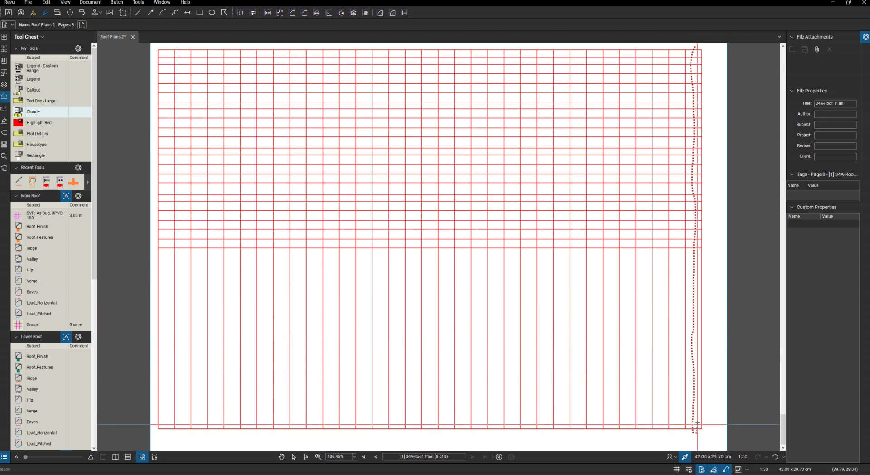
{"action": "left_click", "coordinate": [697, 423]}
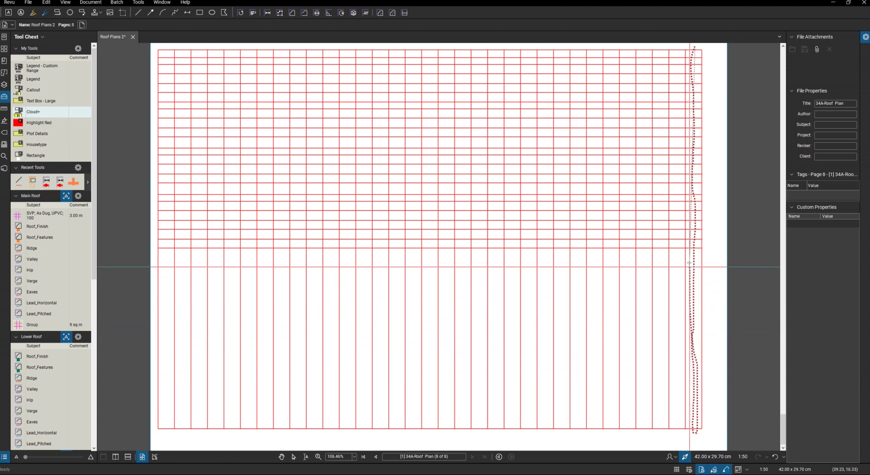
{"action": "left_click", "coordinate": [691, 198]}
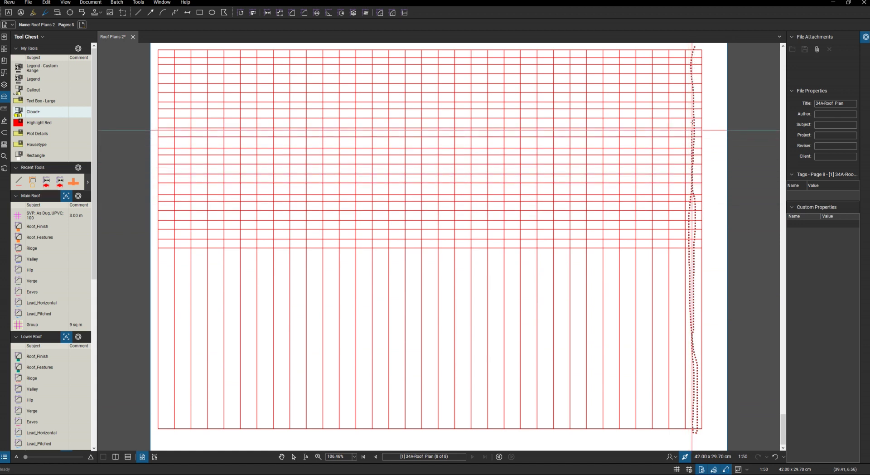
{"action": "double_click", "coordinate": [697, 48]}
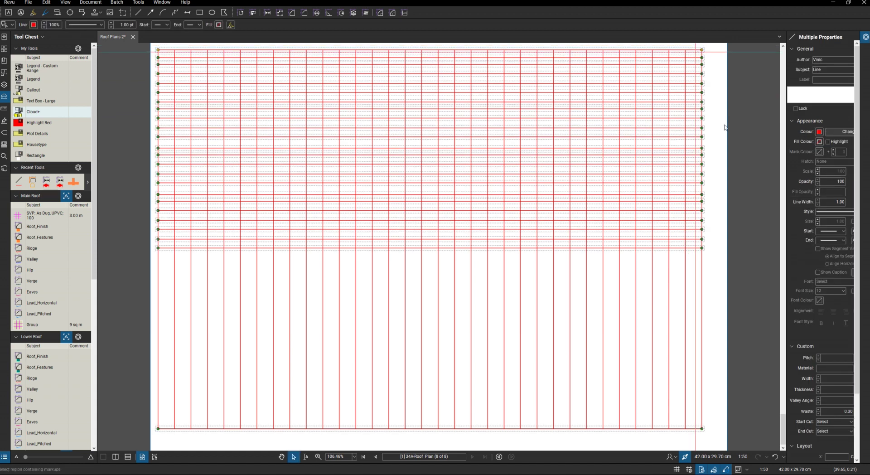
{"action": "right_click", "coordinate": [691, 249]}
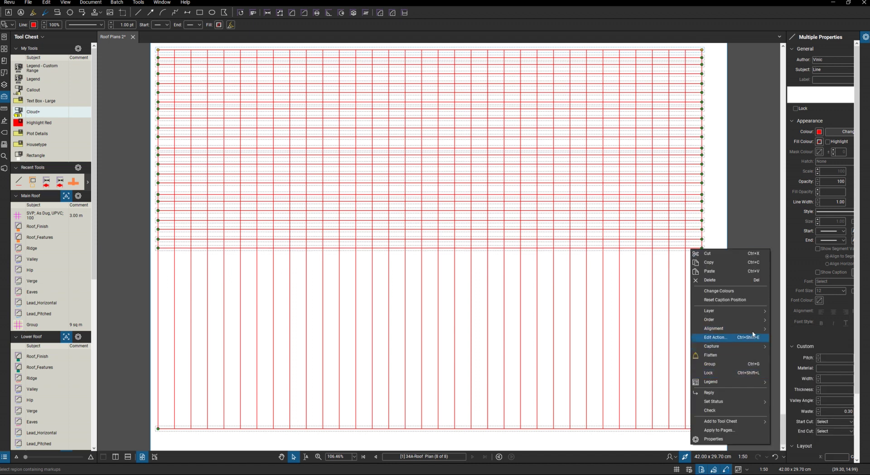
{"action": "mouse_move", "coordinate": [750, 332]}
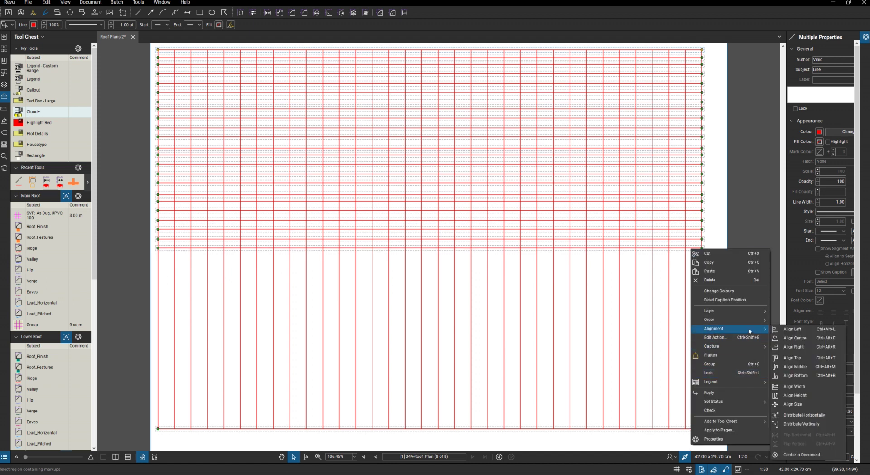
{"action": "left_click", "coordinate": [809, 423]}
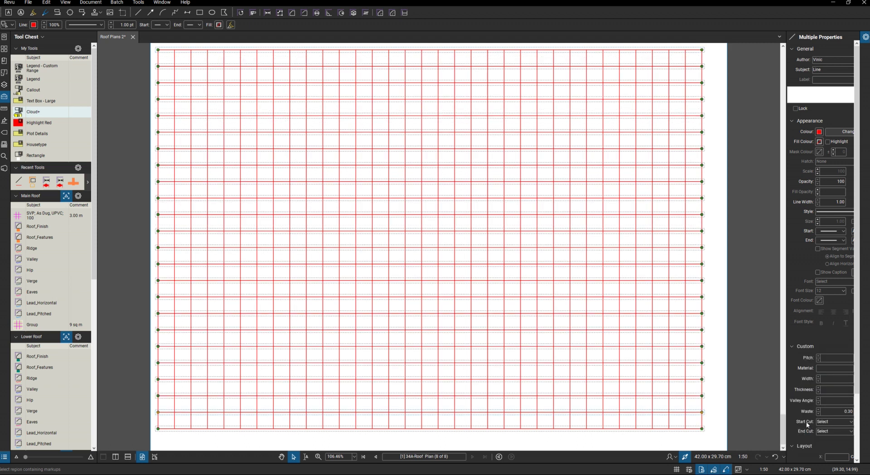
{"action": "left_click", "coordinate": [722, 239]}
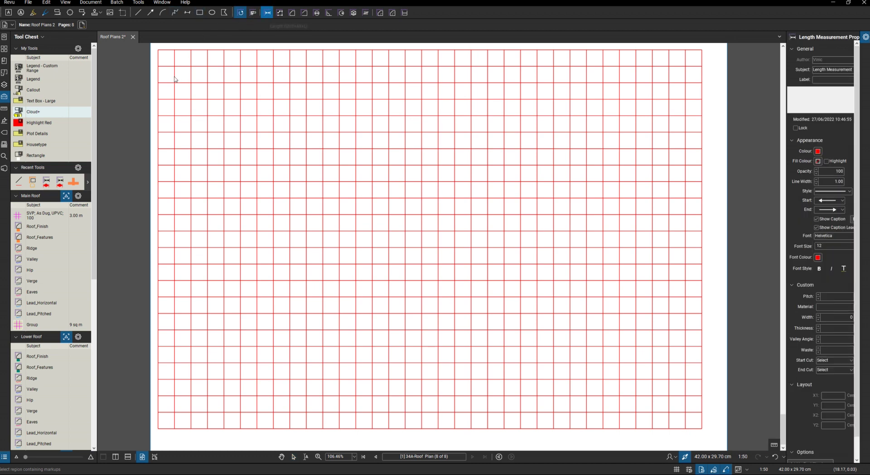
{"action": "scroll", "coordinate": [175, 76], "scroll_direction": "up", "scroll_amount": 5}
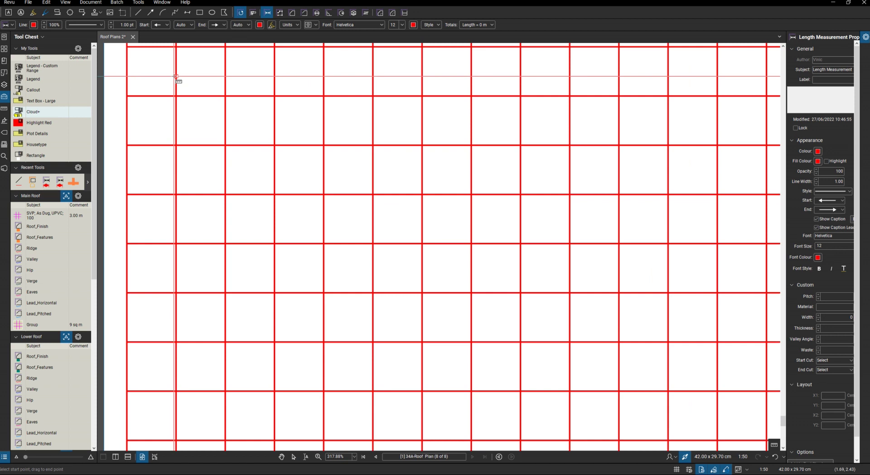
{"action": "left_click_drag", "start_coordinate": [177, 77], "coordinate": [225, 77]}
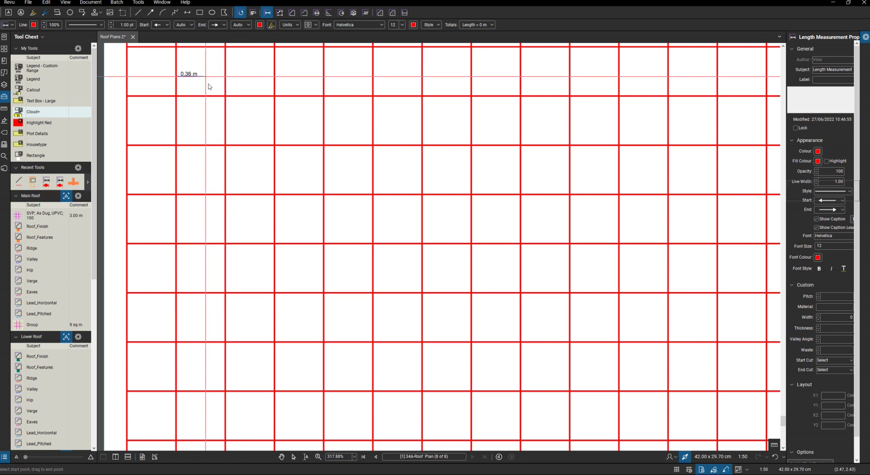
{"action": "key", "text": "Escape"}
{"action": "left_click", "coordinate": [266, 12]}
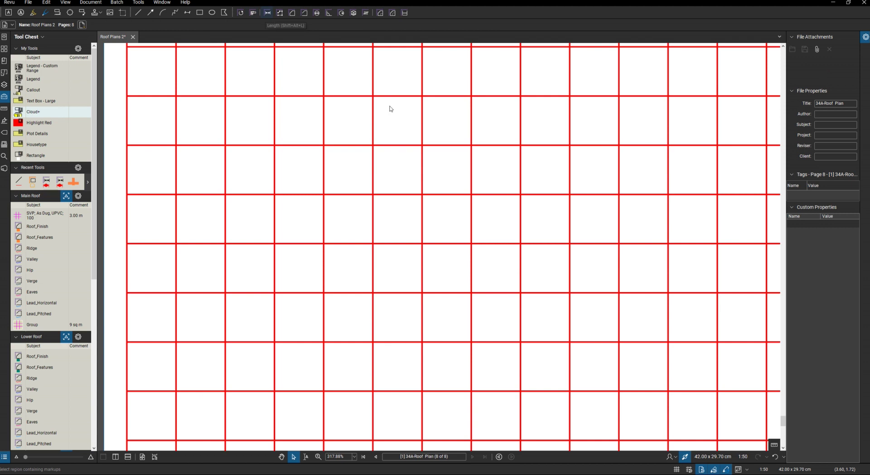
{"action": "left_click_drag", "start_coordinate": [347, 123], "coordinate": [345, 146]}
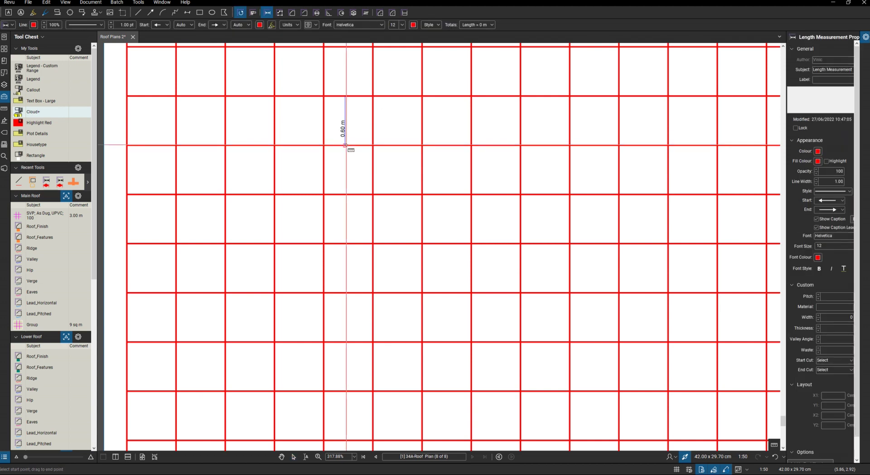
{"action": "key", "text": "Escape"}
Step: Select all grid lines and make them orange with a 0.50 pt line weight
{"action": "scroll", "coordinate": [334, 136], "scroll_direction": "down", "scroll_amount": 5}
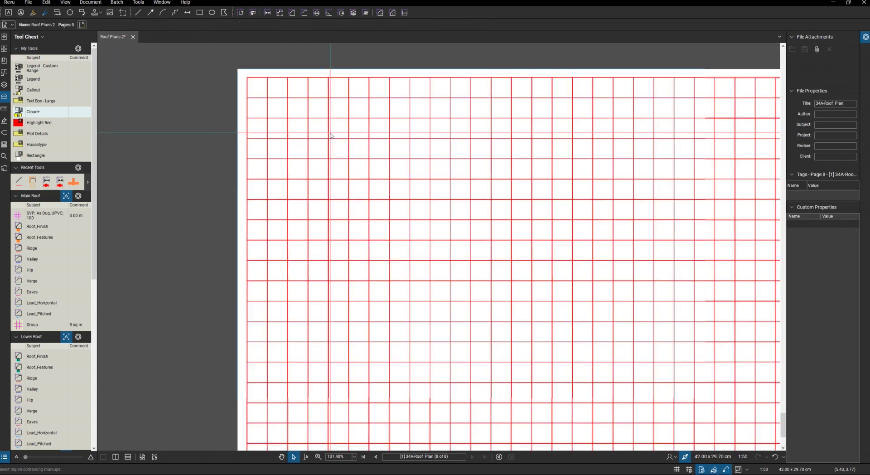
{"action": "scroll", "coordinate": [402, 188], "scroll_direction": "down", "scroll_amount": 2}
{"action": "scroll", "coordinate": [403, 188], "scroll_direction": "up", "scroll_amount": 1}
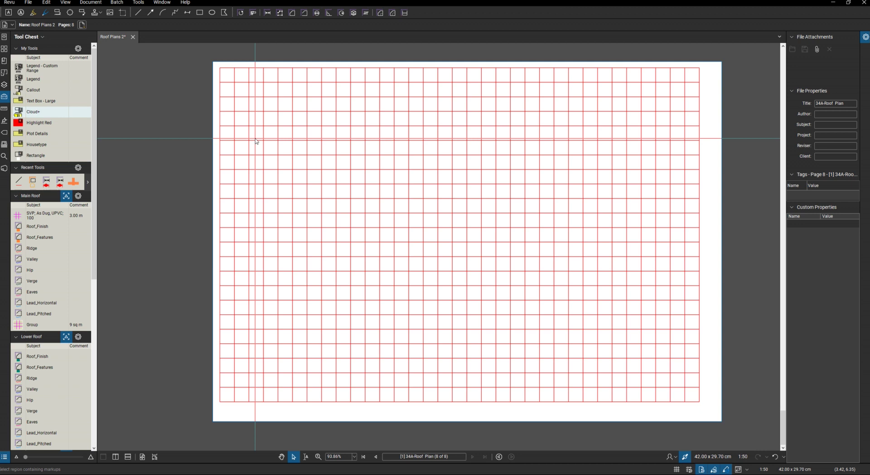
{"action": "right_click", "coordinate": [256, 141]}
{"action": "key", "text": "Escape"}
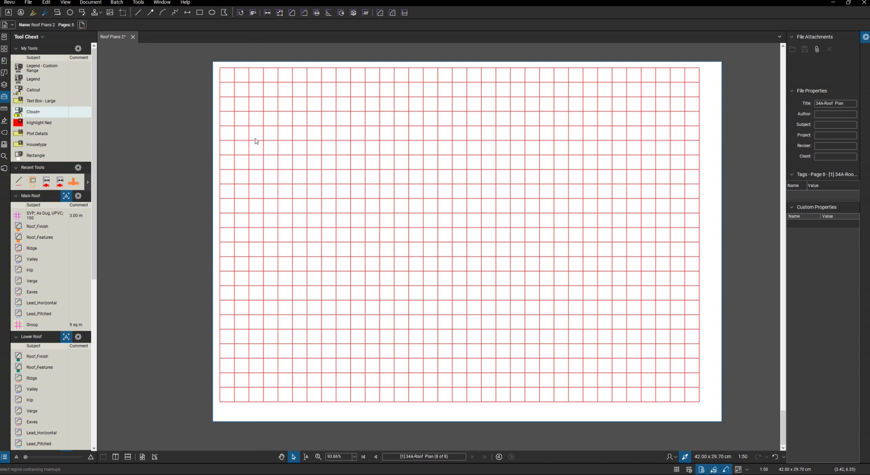
{"action": "key", "text": "ctrl+a"}
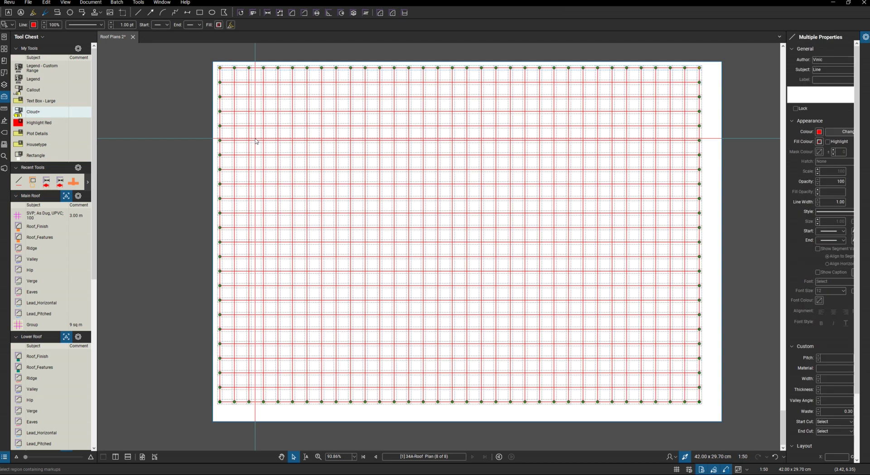
{"action": "left_click", "coordinate": [34, 25]}
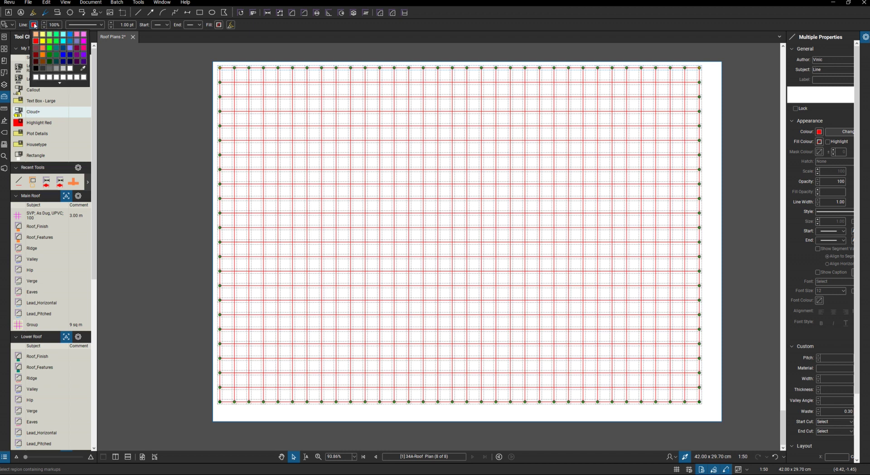
{"action": "left_click", "coordinate": [43, 48]}
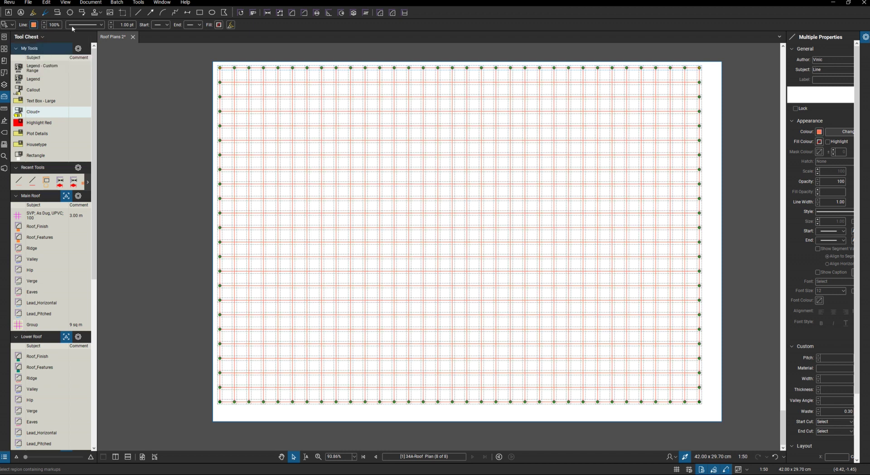
{"action": "left_click", "coordinate": [120, 25]}
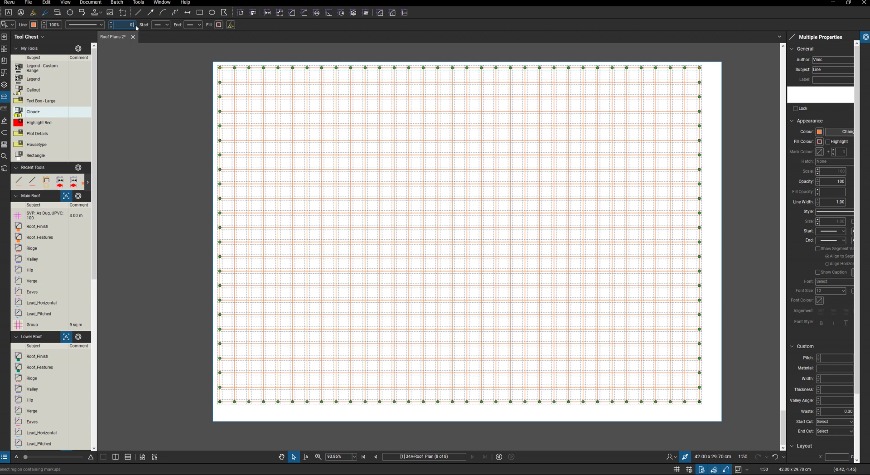
{"action": "key", "text": "Return"}
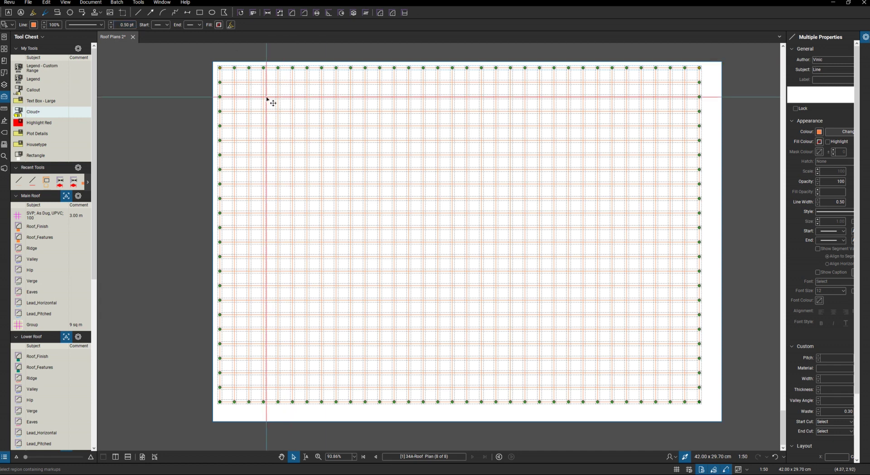
Step: Group all grid lines into one markup with the subject 'Grid - 600x600mm'
{"action": "right_click", "coordinate": [267, 100]}
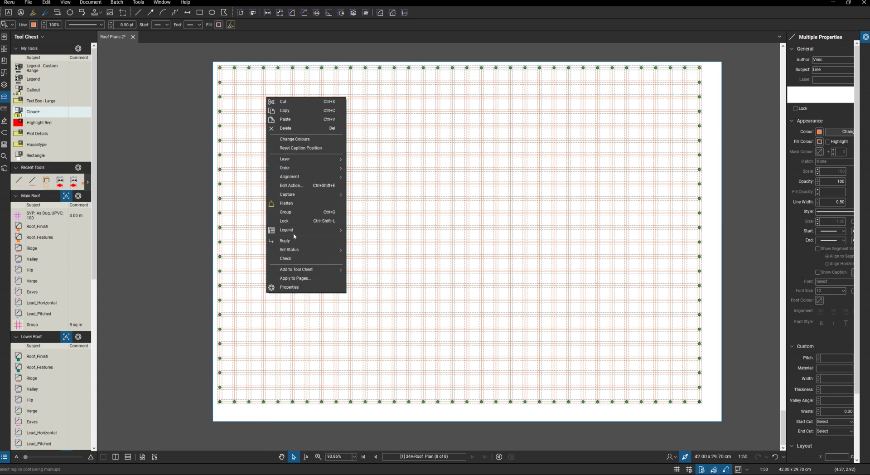
{"action": "left_click", "coordinate": [291, 214]}
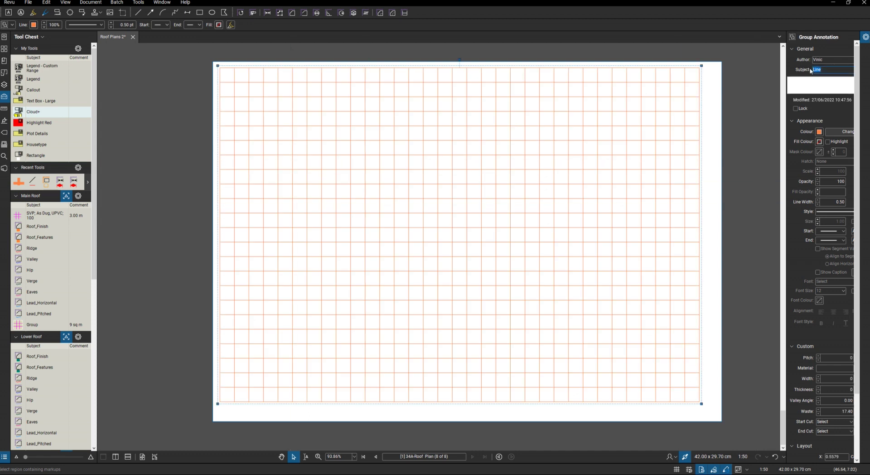
{"action": "type", "text": "Grid - 600x600mm"}
{"action": "triple_click", "coordinate": [811, 71]}
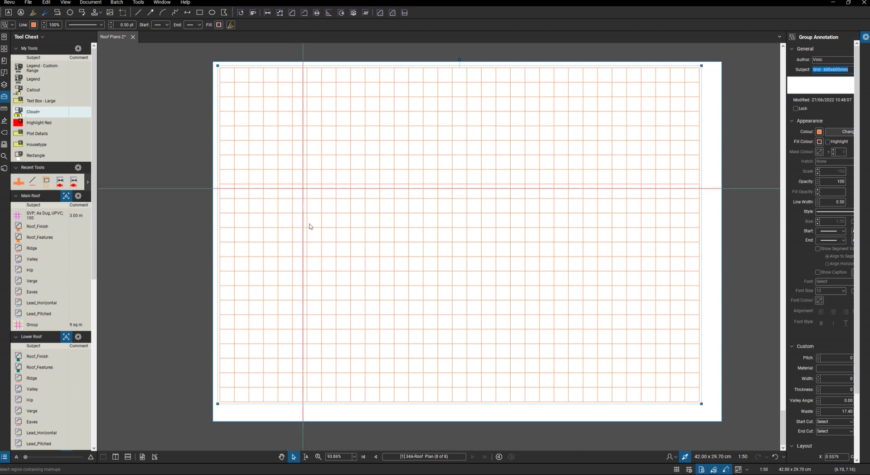
Step: Measure a 4.8 m Ridge between two intersections along a horizontal grid line
{"action": "scroll", "coordinate": [310, 226], "scroll_direction": "up", "scroll_amount": 2}
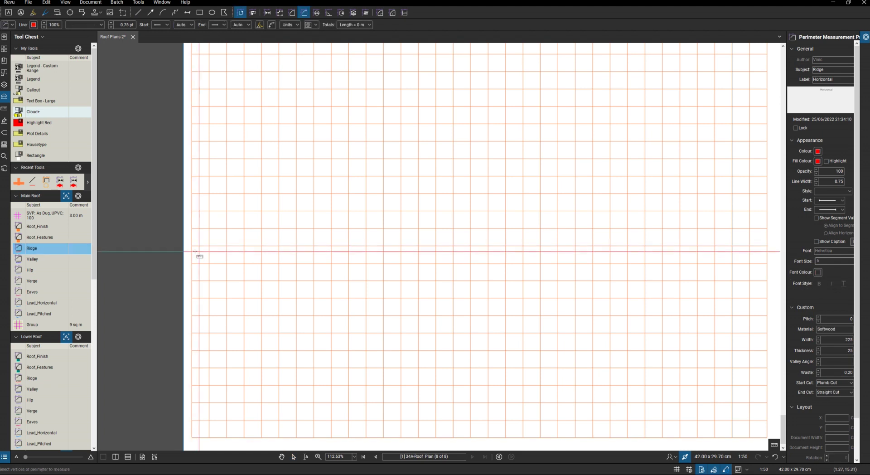
{"action": "scroll", "coordinate": [190, 249], "scroll_direction": "up", "scroll_amount": 5}
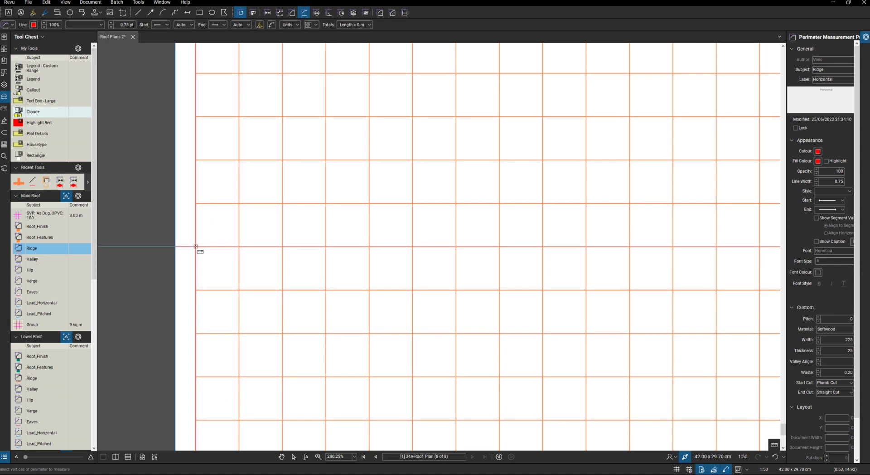
{"action": "left_click", "coordinate": [197, 246]}
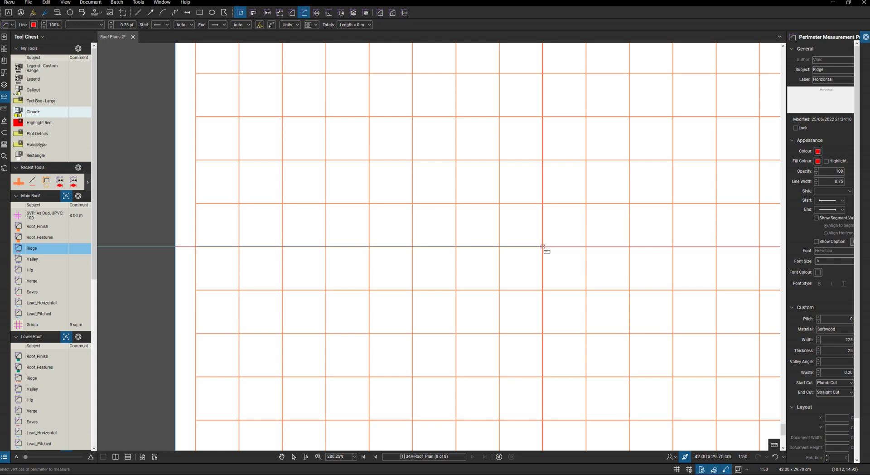
{"action": "left_click", "coordinate": [543, 246]}
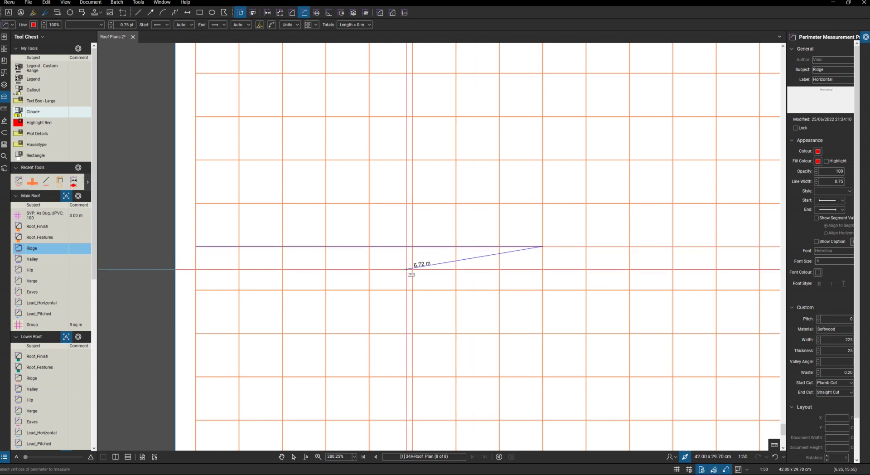
{"action": "key", "text": "Return"}
{"action": "scroll", "coordinate": [453, 272], "scroll_direction": "down", "scroll_amount": 4}
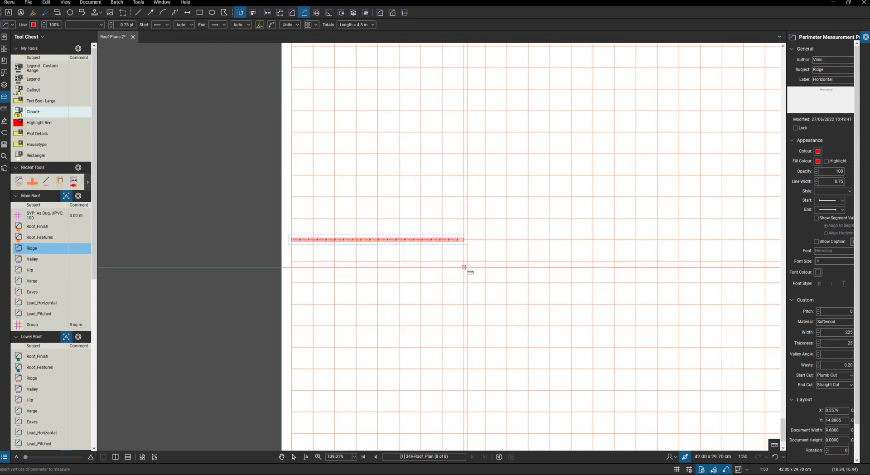